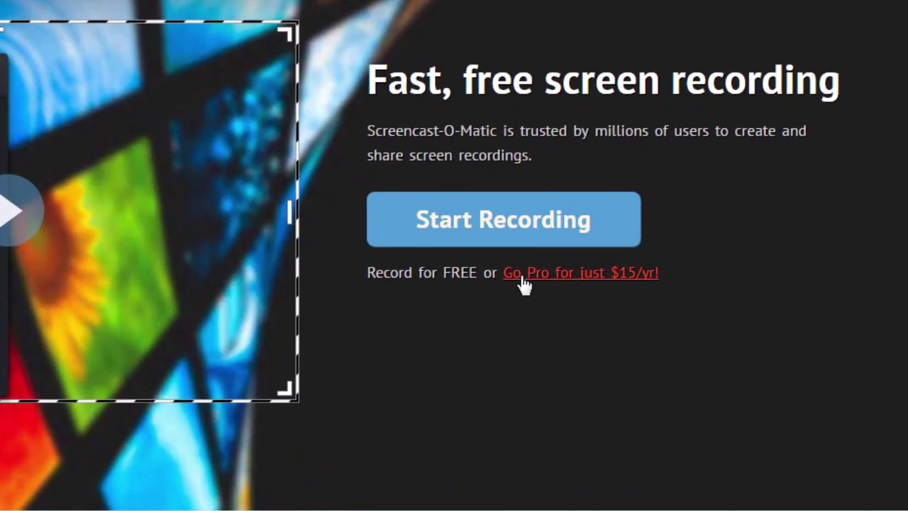
Review the $15/year Pro subscription form, then go to the full app download page
{"action": "left_click", "coordinate": [523, 278]}
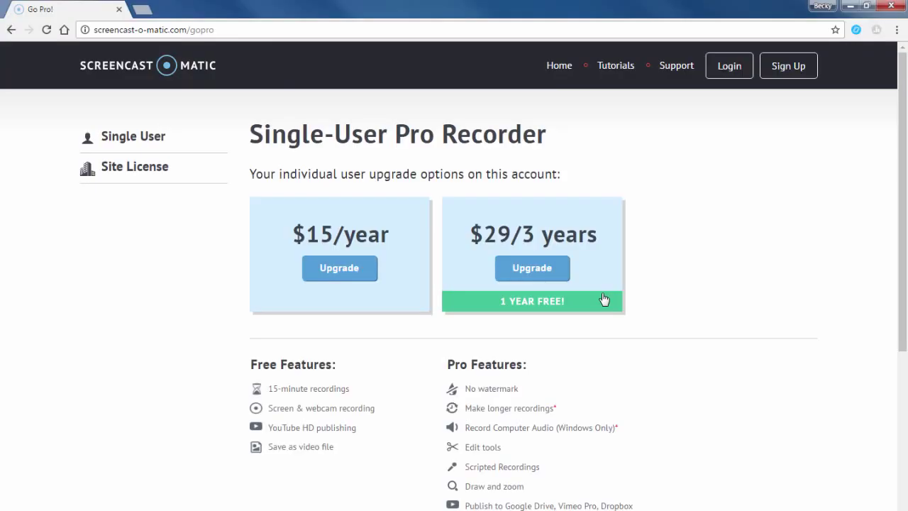
{"action": "left_click", "coordinate": [365, 276]}
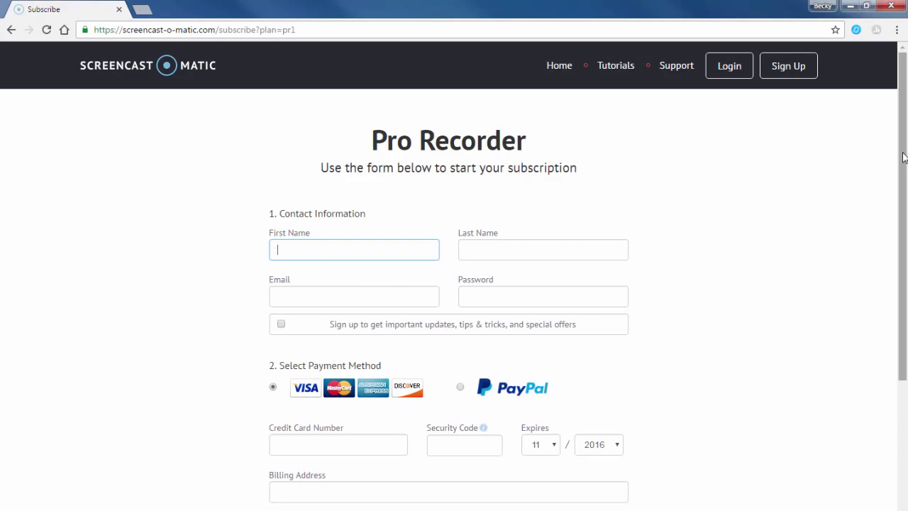
{"action": "left_click_drag", "start_coordinate": [905, 156], "coordinate": [904, 334]}
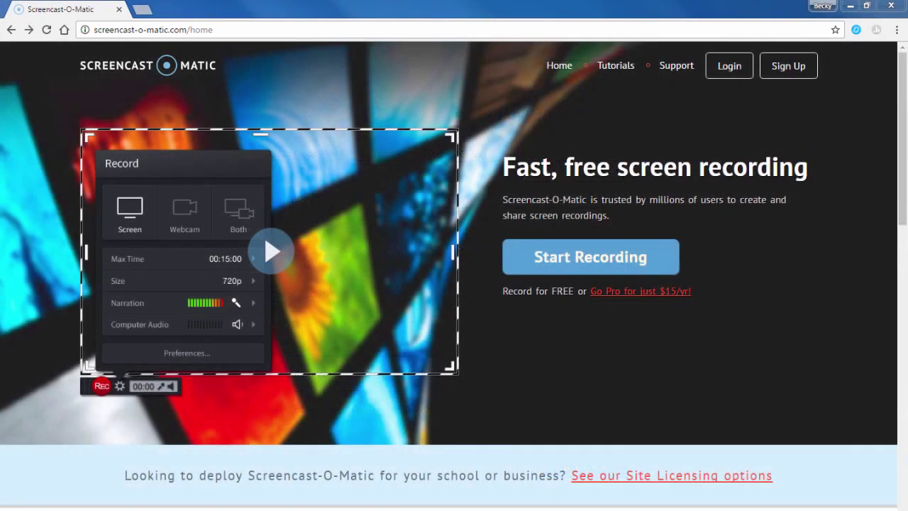
{"action": "left_click", "coordinate": [562, 272]}
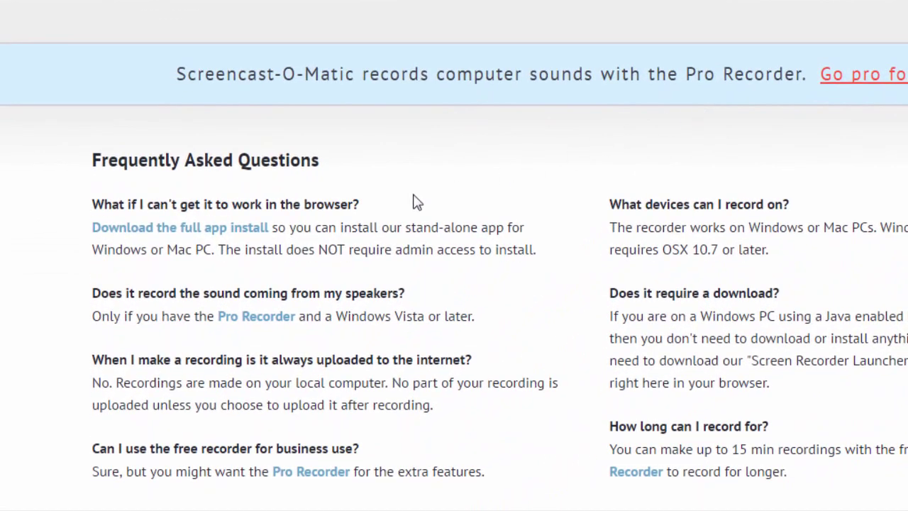
{"action": "left_click", "coordinate": [243, 234]}
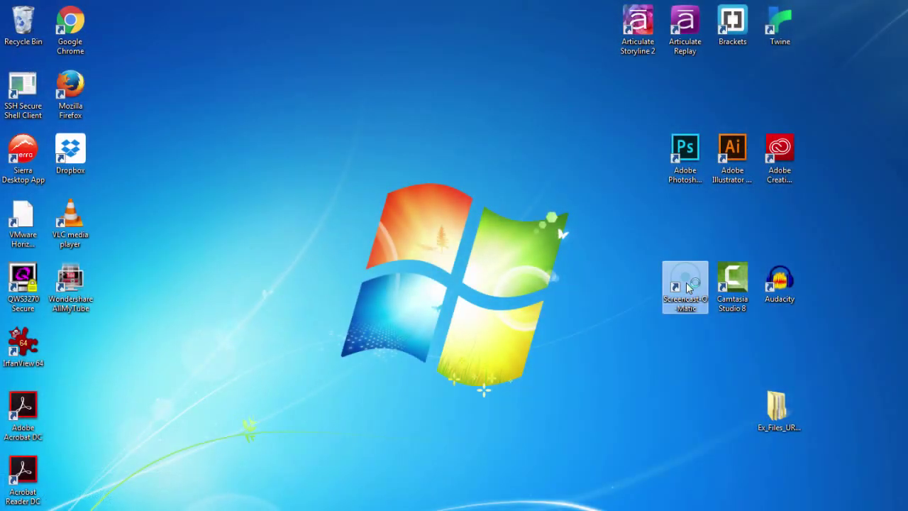
Launch the Screencast-O-Matic Pro Recorder from the desktop and log in with the account e-mail and password
{"action": "double_click", "coordinate": [685, 283]}
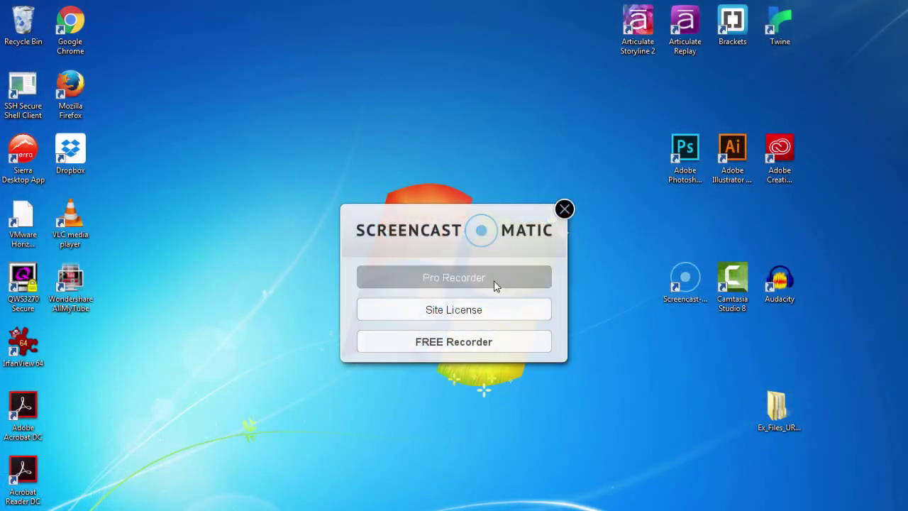
{"action": "left_click", "coordinate": [454, 278]}
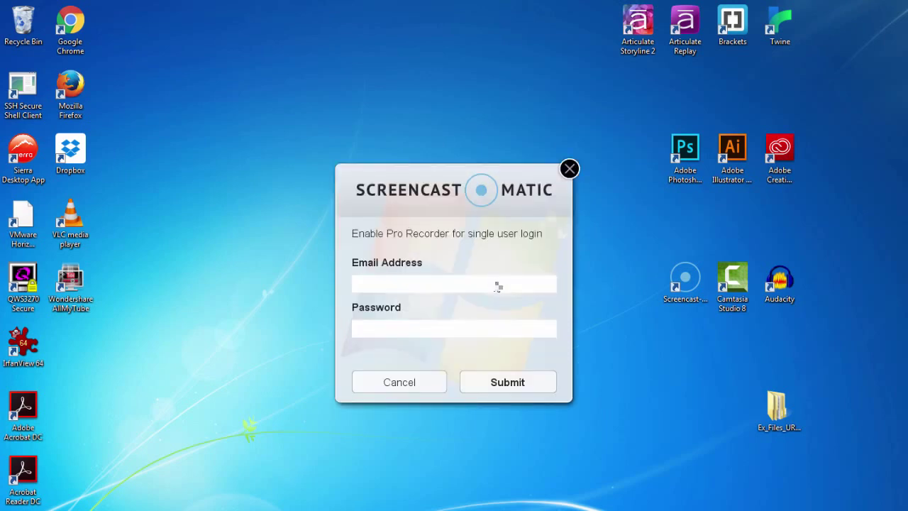
{"action": "type", "text": "user@example.com.com"}
{"action": "left_click", "coordinate": [533, 324]}
{"action": "type", "text": "********"}
{"action": "key", "text": "Return"}
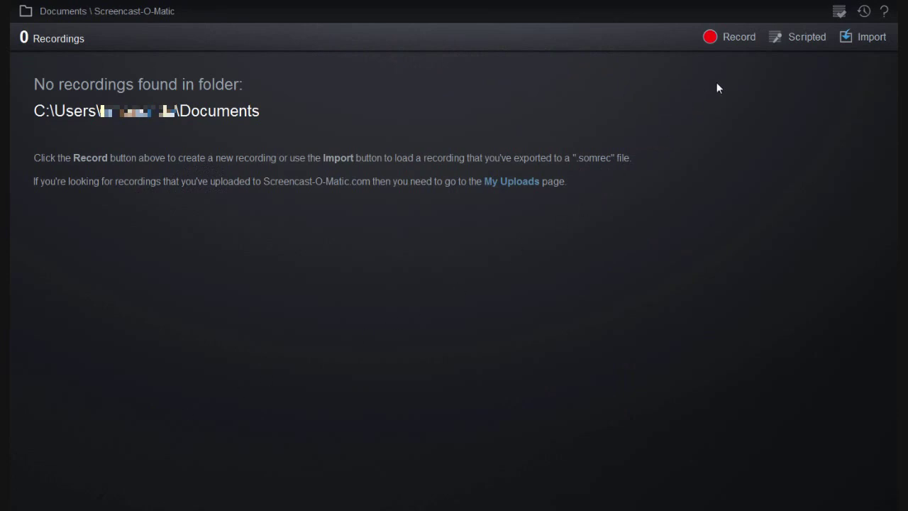
Create a new scripted recording and name it 'SOM Demo Video'
{"action": "left_click", "coordinate": [785, 38]}
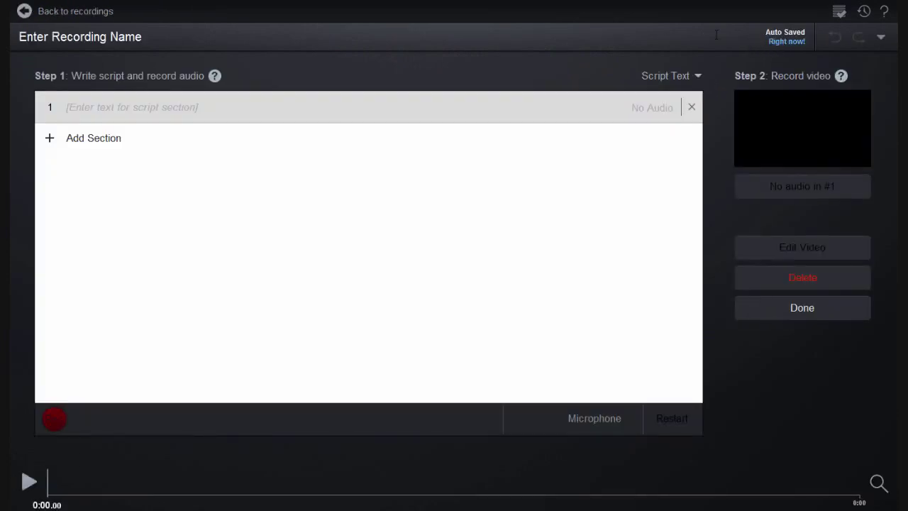
{"action": "left_click", "coordinate": [137, 37]}
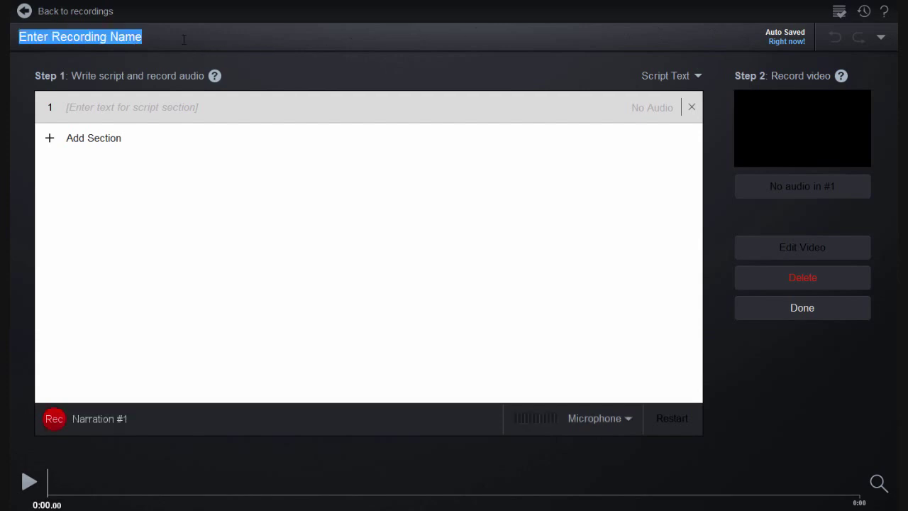
{"action": "type", "text": "SOM Demo "}
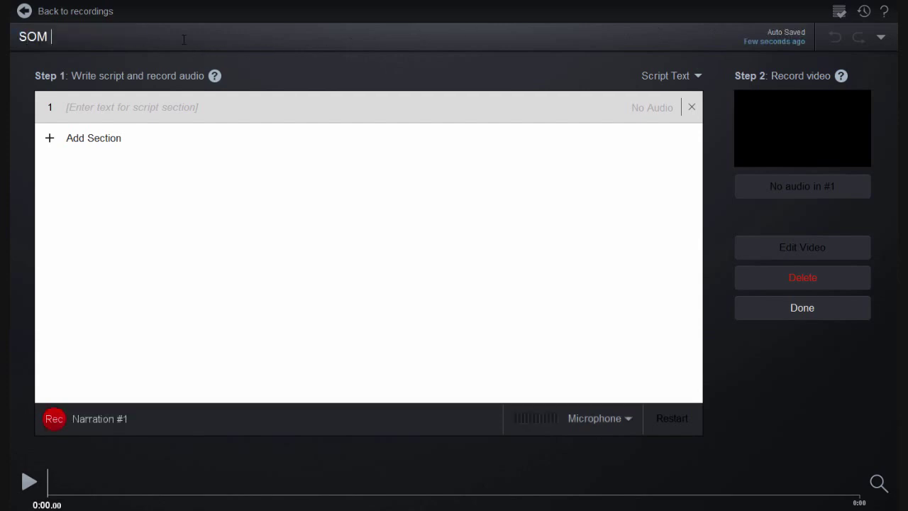
{"action": "type", "text": "Video"}
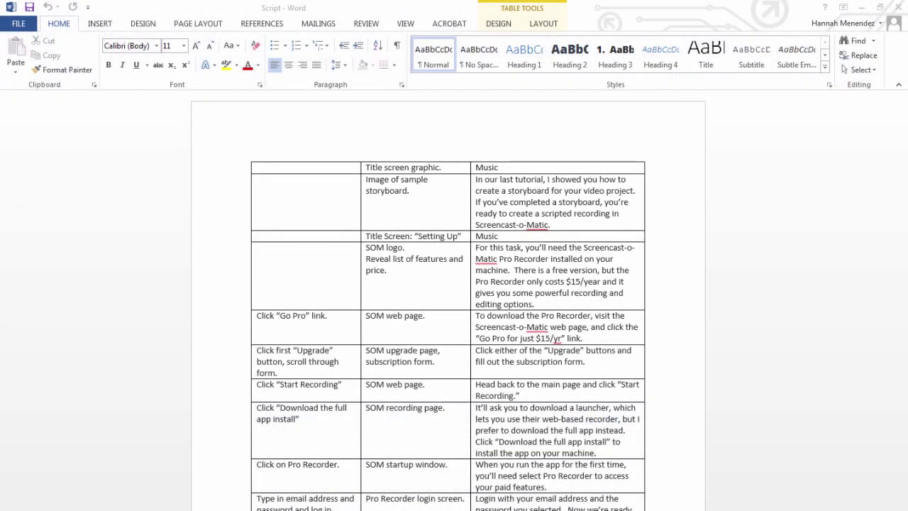
Select the right-column narration cells of the Word script table down to the end and copy them
{"action": "left_click", "coordinate": [475, 182]}
{"action": "left_click_drag", "start_coordinate": [475, 181], "coordinate": [582, 338]}
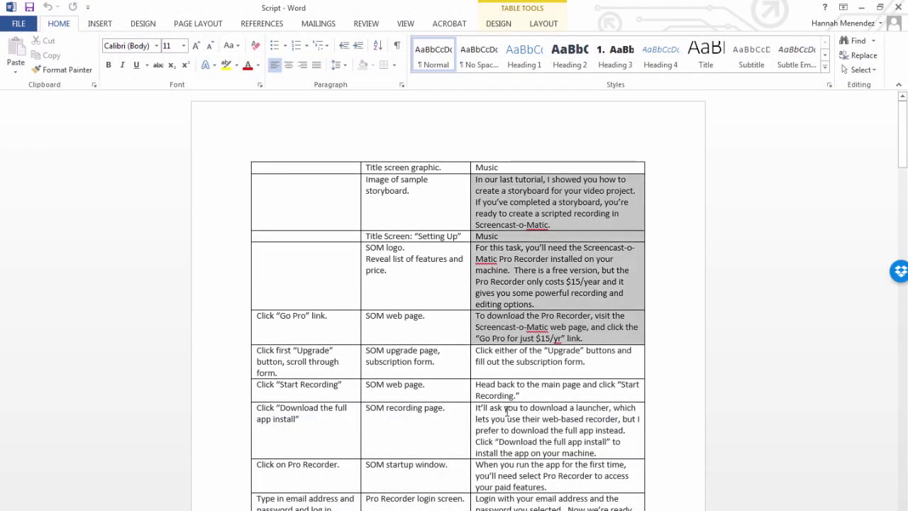
{"action": "left_click_drag", "start_coordinate": [510, 440], "coordinate": [568, 505]}
{"action": "right_click", "coordinate": [495, 262]}
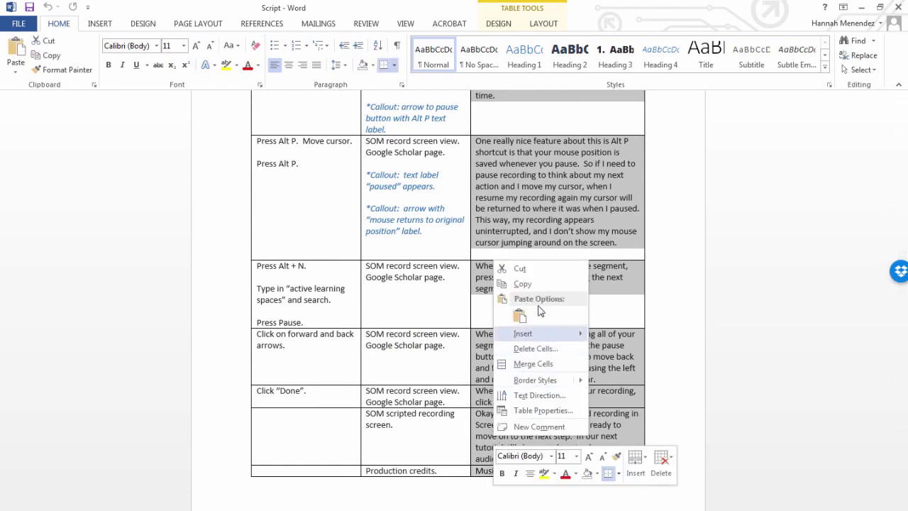
{"action": "left_click", "coordinate": [543, 285]}
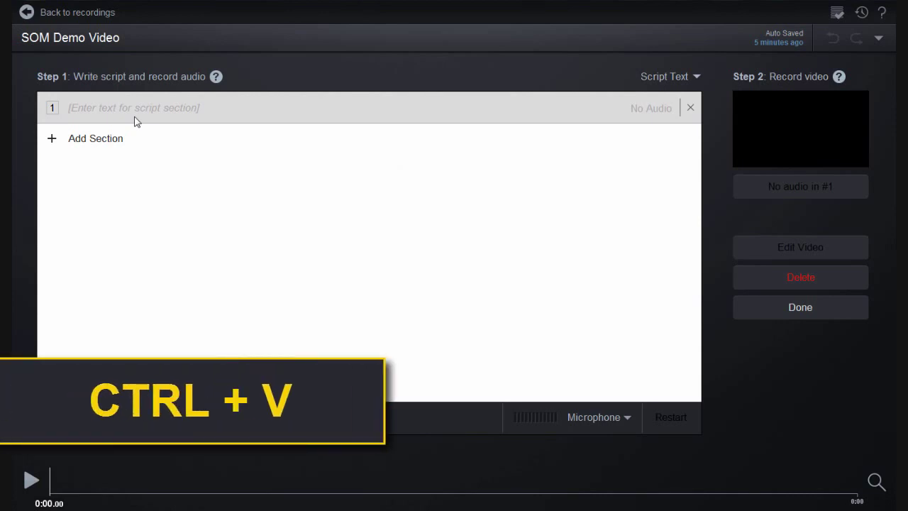
Paste the narration into script section 1 to make 40 sections, and delete the empty section 41
{"action": "left_click", "coordinate": [139, 111]}
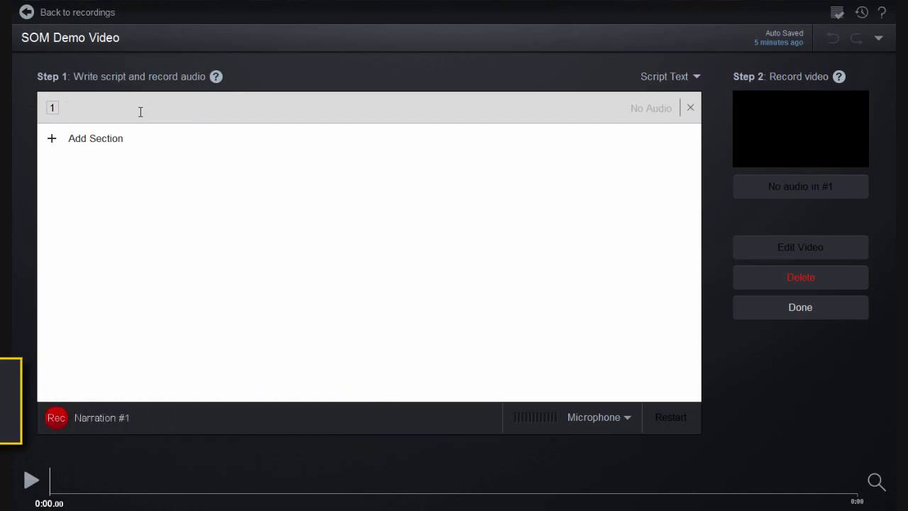
{"action": "key", "text": "ctrl+v"}
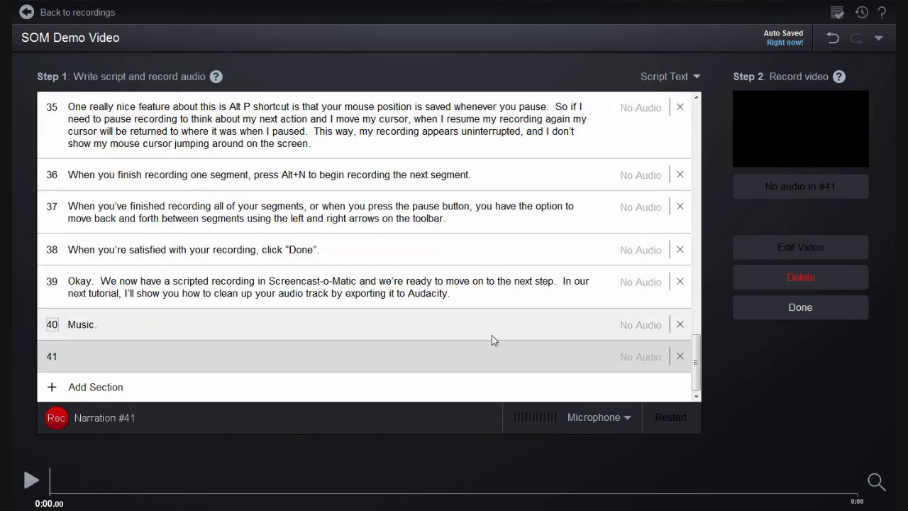
{"action": "left_click", "coordinate": [679, 357]}
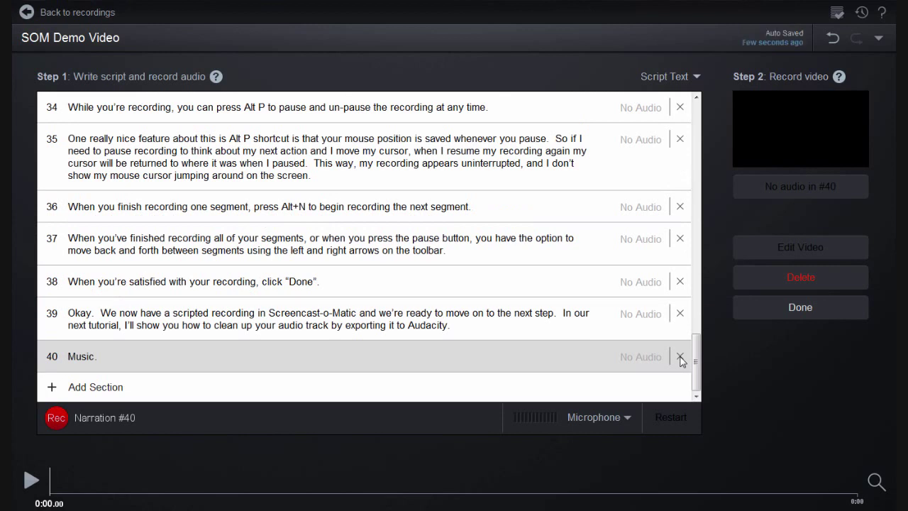
Select the Plantronics microphone, record and play back a test, and adjust its volume slider
{"action": "left_click", "coordinate": [628, 417]}
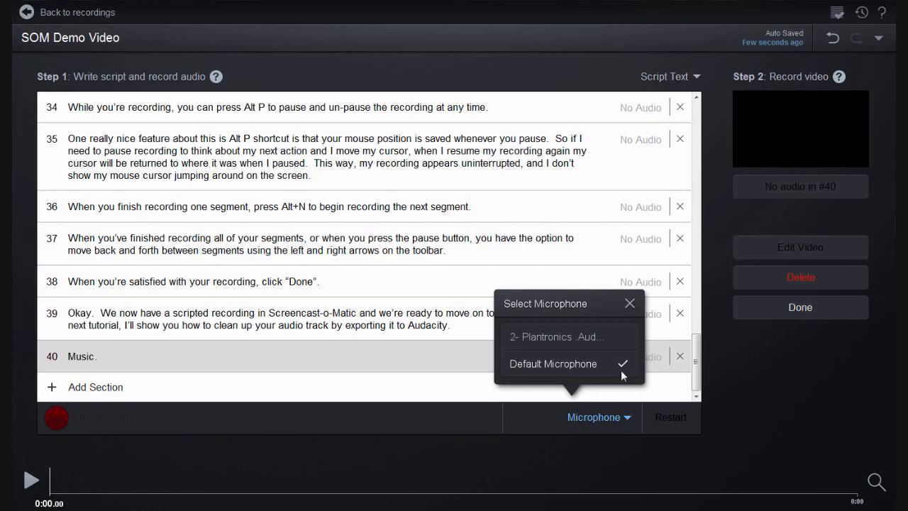
{"action": "left_click", "coordinate": [609, 335]}
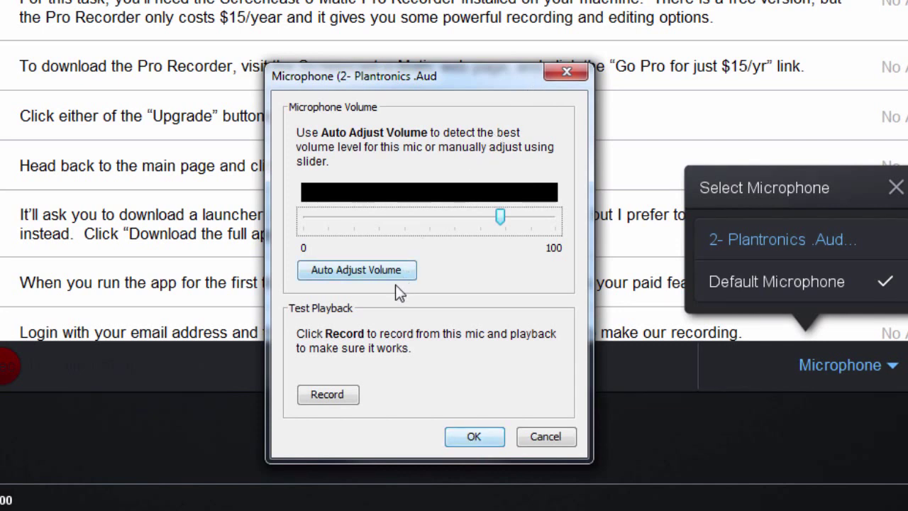
{"action": "left_click", "coordinate": [342, 398]}
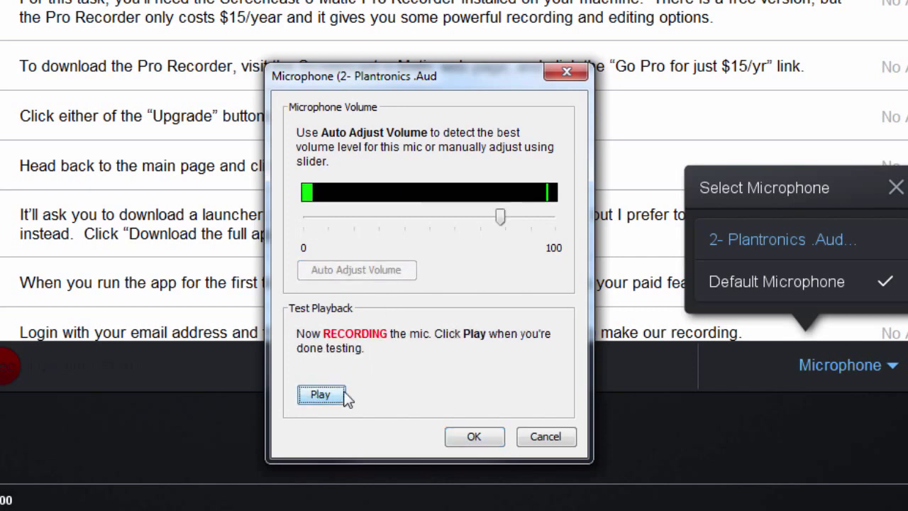
{"action": "left_click", "coordinate": [329, 400]}
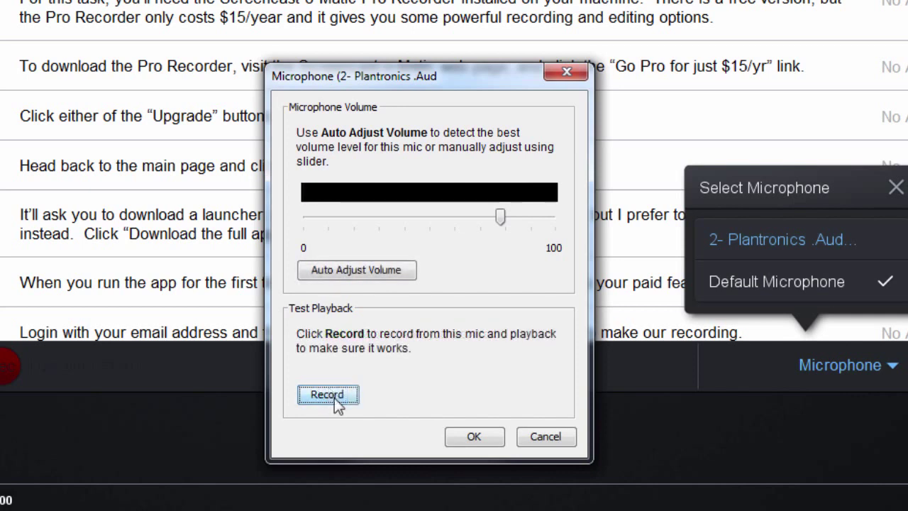
{"action": "mouse_move", "coordinate": [503, 217]}
{"action": "left_mouse_down"}
{"action": "mouse_move", "coordinate": [417, 222]}
{"action": "mouse_move", "coordinate": [509, 218]}
{"action": "left_mouse_up"}
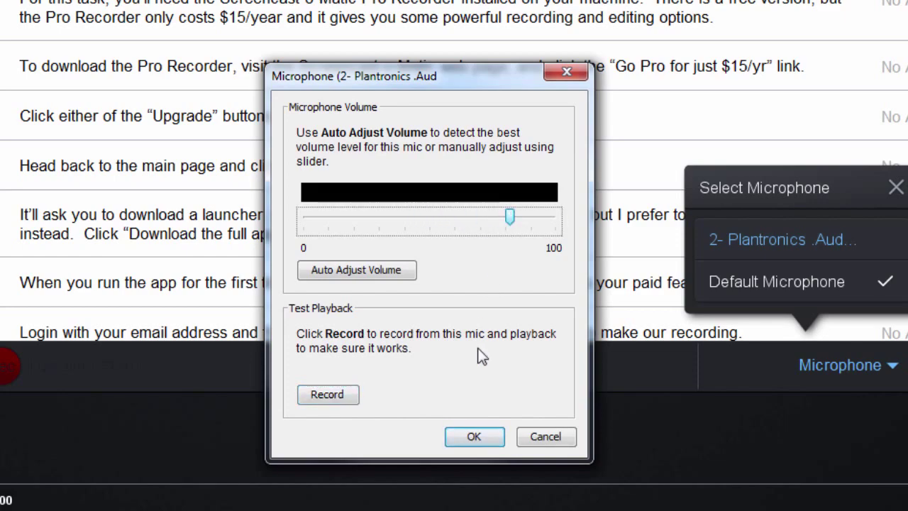
{"action": "left_click", "coordinate": [474, 437]}
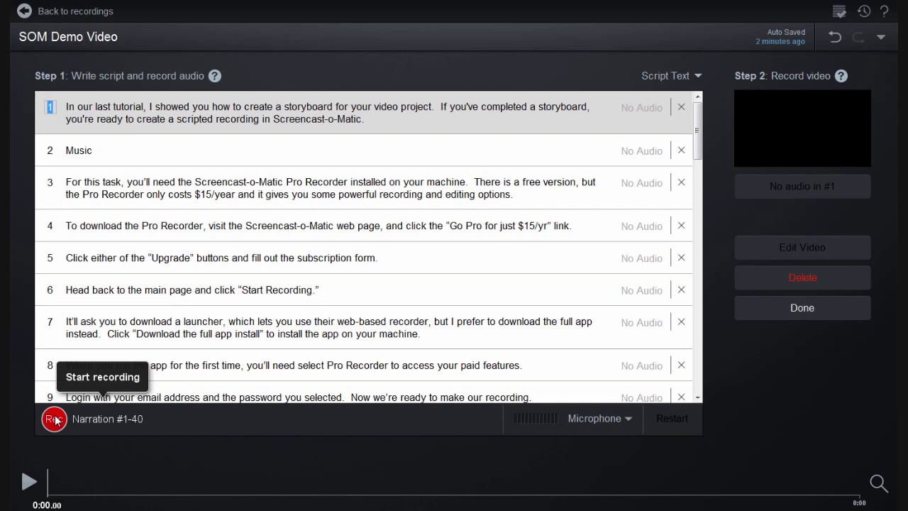
Record narration for section 1 and the Music section, then begin re-recording section 1
{"action": "left_click", "coordinate": [55, 418]}
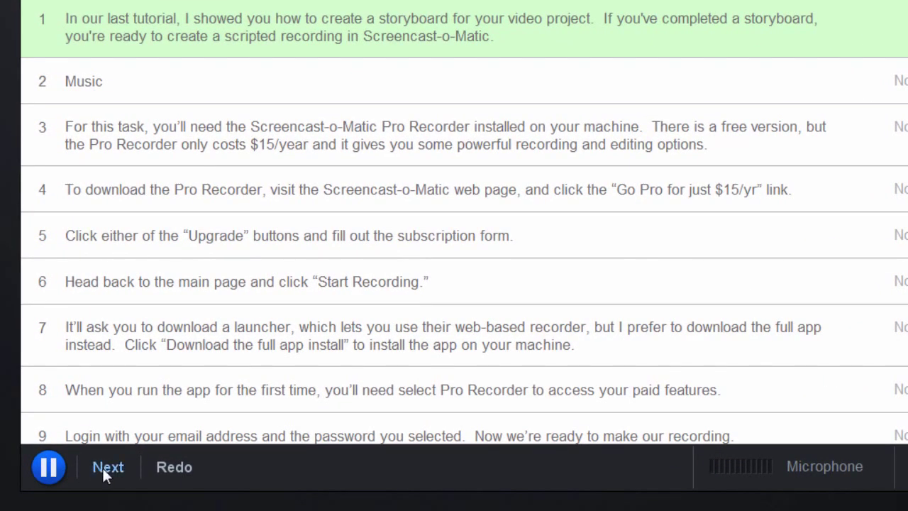
{"action": "left_click", "coordinate": [108, 467]}
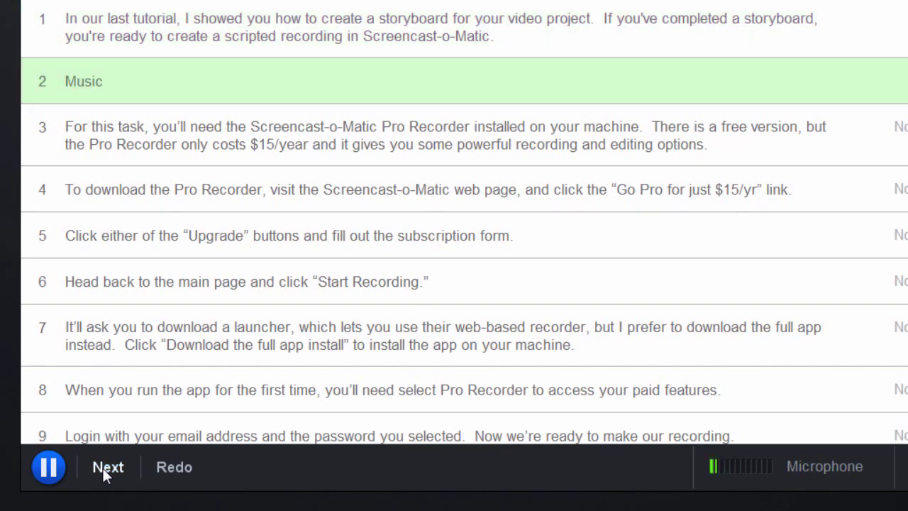
{"action": "left_click", "coordinate": [170, 467]}
{"action": "left_click", "coordinate": [49, 467]}
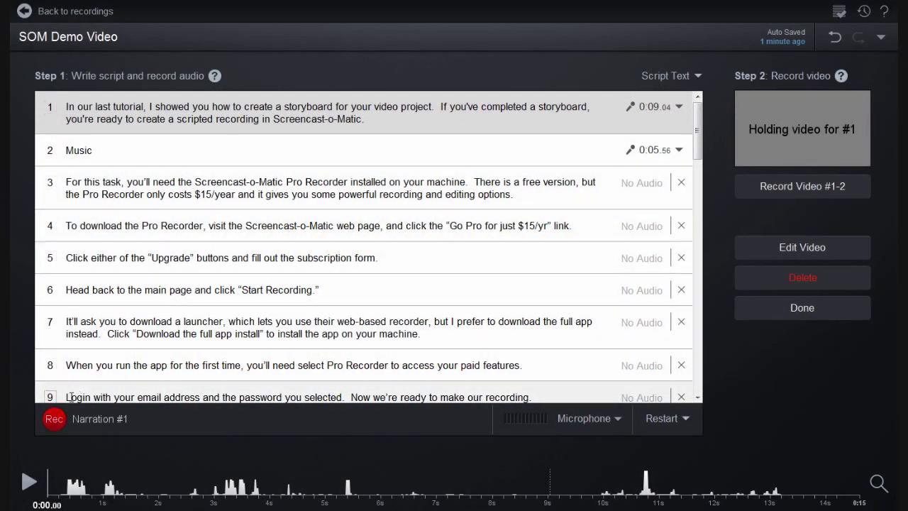
{"action": "left_click", "coordinate": [56, 418]}
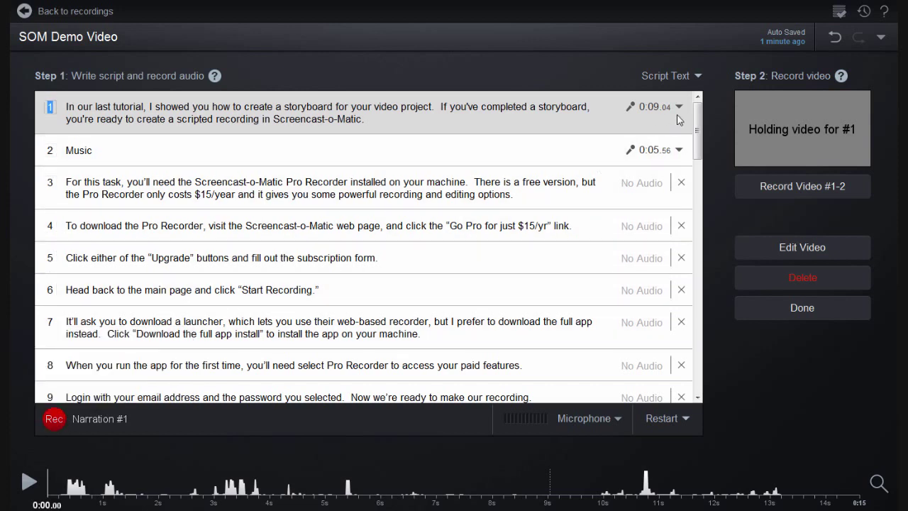
Remove section 1's recorded audio and start recording its narration again
{"action": "left_click", "coordinate": [680, 107]}
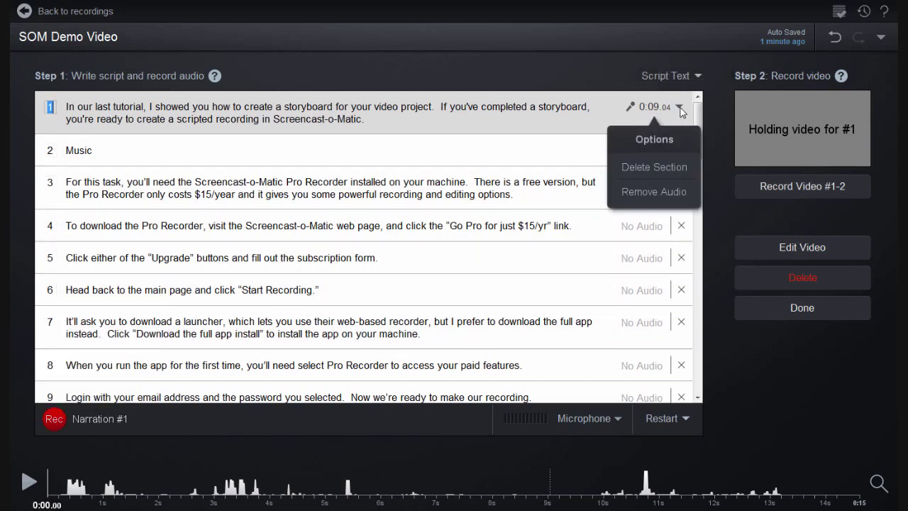
{"action": "left_click", "coordinate": [665, 192]}
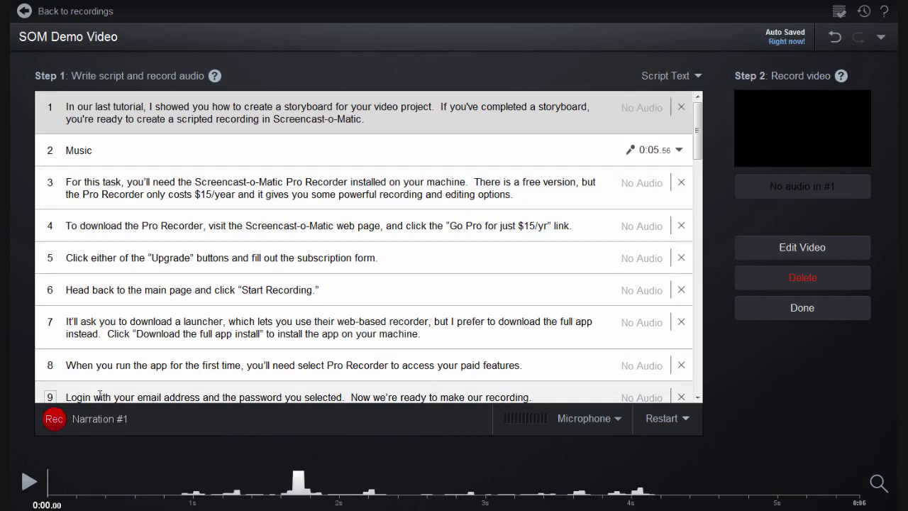
{"action": "left_click", "coordinate": [57, 419]}
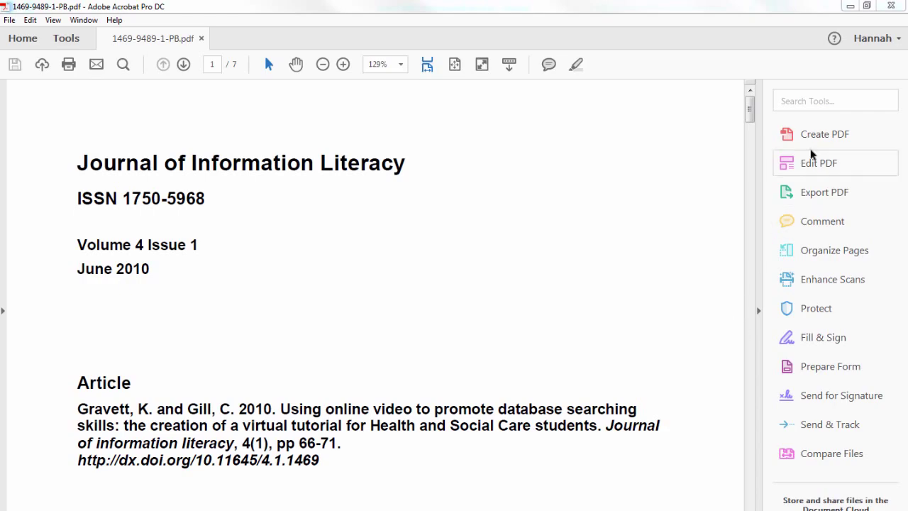
Close the Acrobat PDF window and the Outlook mail window
{"action": "left_click", "coordinate": [892, 7]}
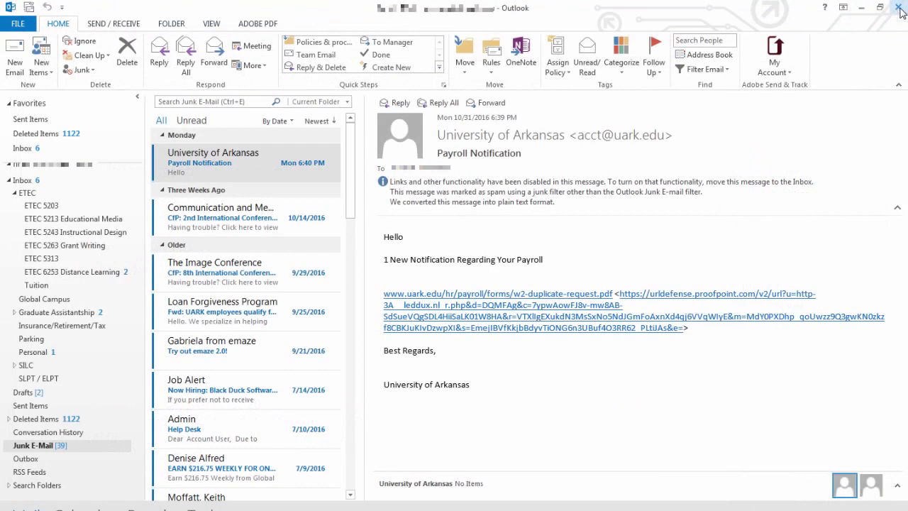
{"action": "left_click", "coordinate": [898, 7]}
Close Word and the active learning spaces search tab in Chrome
{"action": "left_click", "coordinate": [900, 7]}
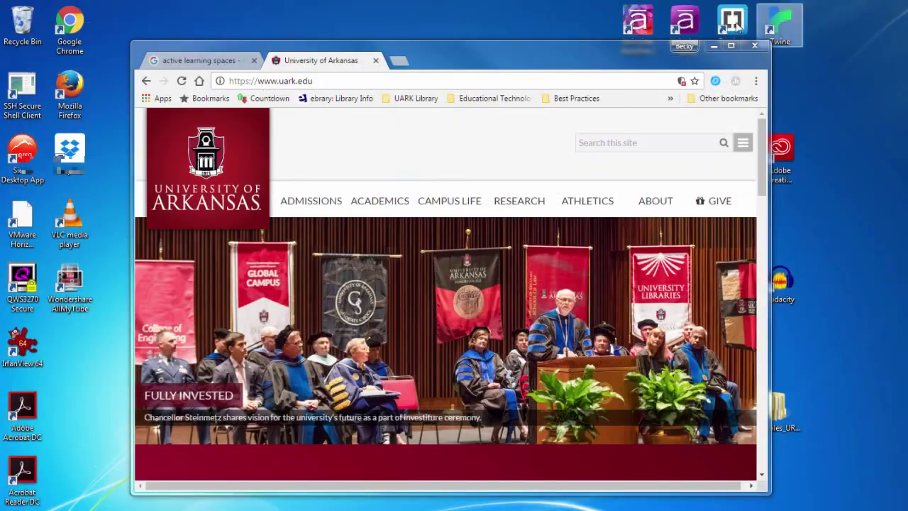
{"action": "left_click", "coordinate": [245, 62]}
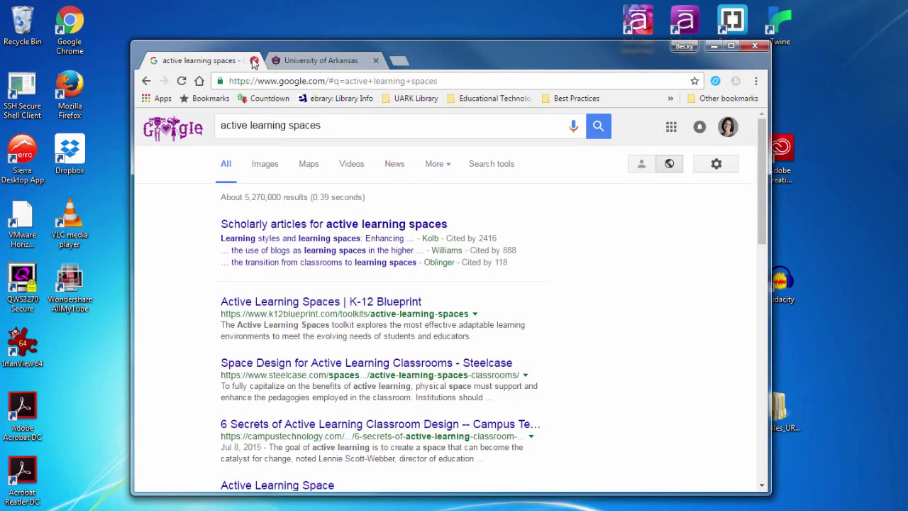
{"action": "left_click", "coordinate": [252, 61]}
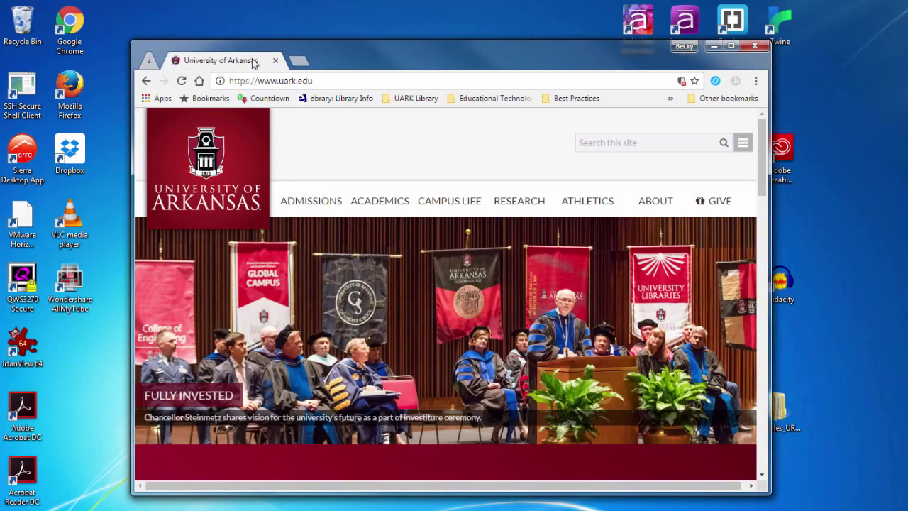
Hide Chrome's bookmarks bar
{"action": "left_click", "coordinate": [756, 81]}
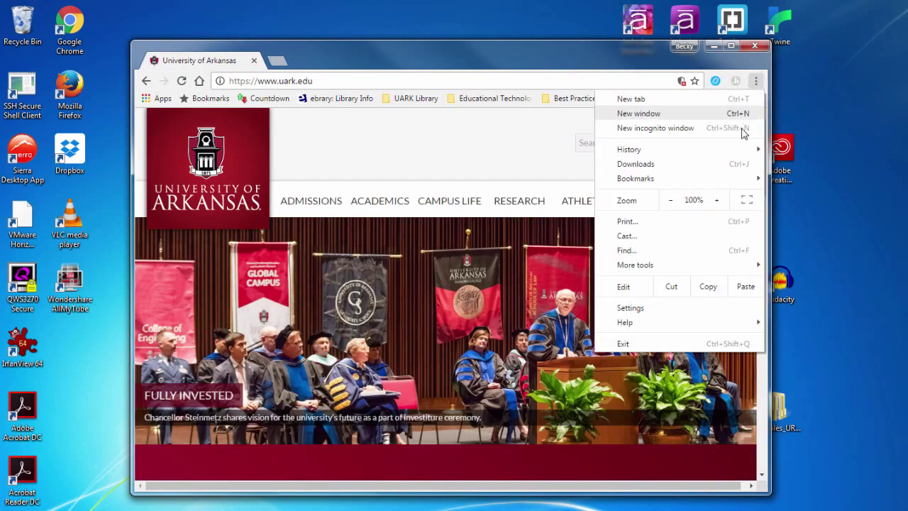
{"action": "mouse_move", "coordinate": [732, 180]}
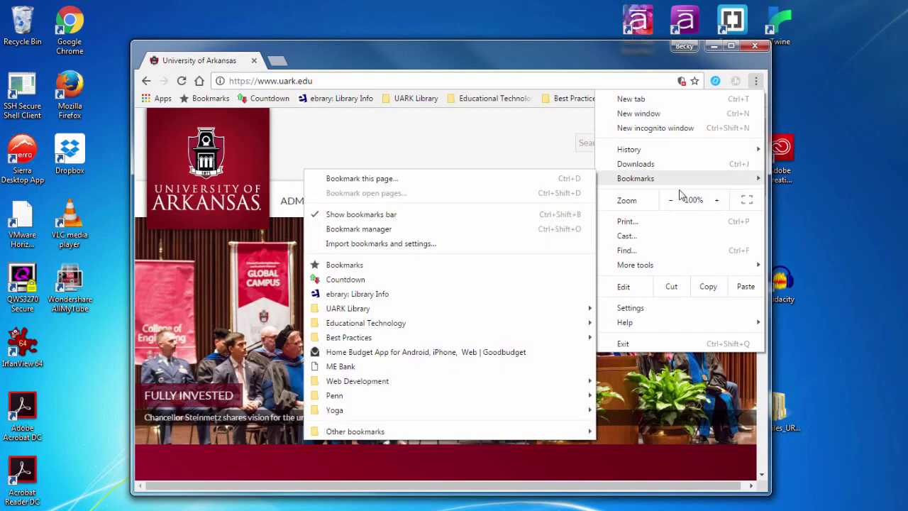
{"action": "left_click", "coordinate": [418, 214]}
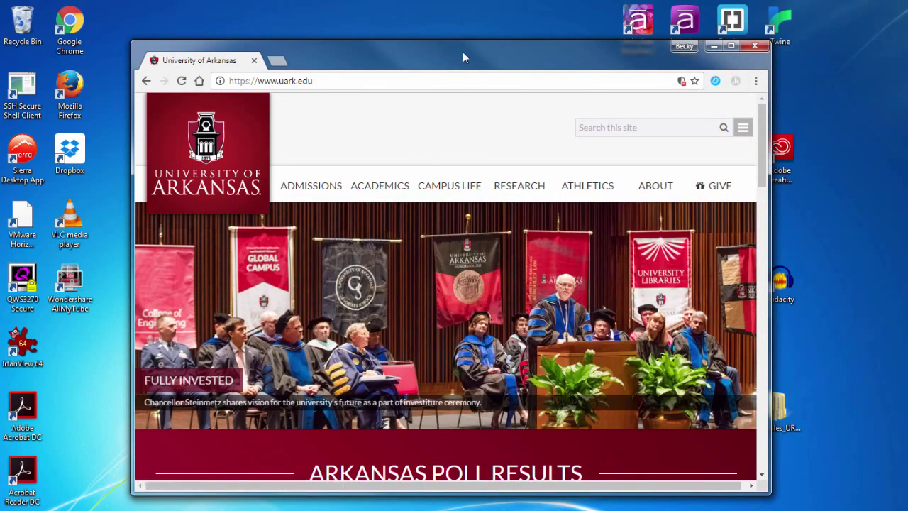
Load the University Libraries site at libraries.uark.edu
{"action": "left_click", "coordinate": [359, 81]}
{"action": "type", "text": "libraries.uark.e"}
{"action": "key", "text": "Return"}
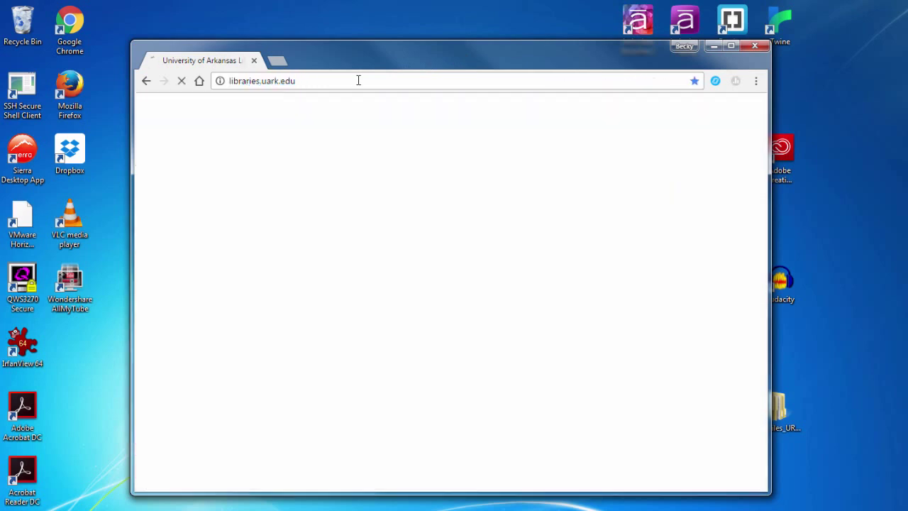
Maximize the browser and start a Fullscreen-size video recording for script sections 1–37
{"action": "left_click", "coordinate": [731, 45]}
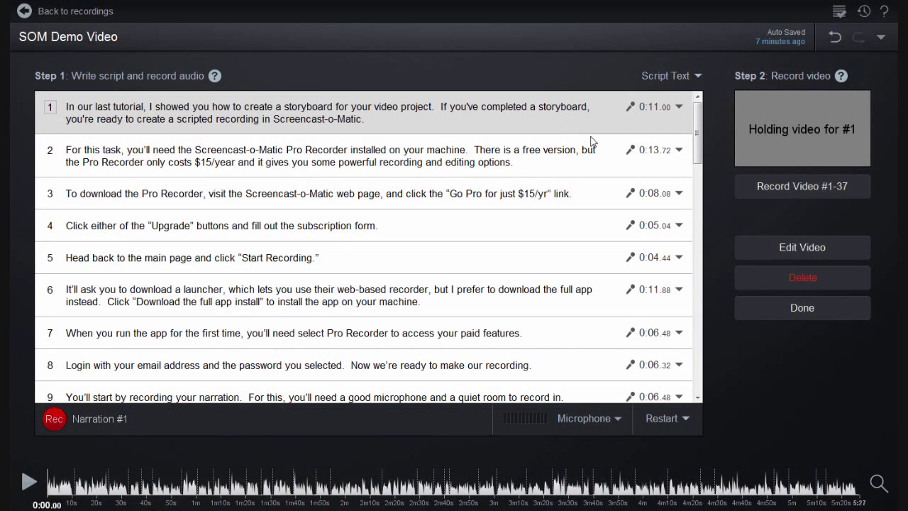
{"action": "left_click", "coordinate": [813, 191]}
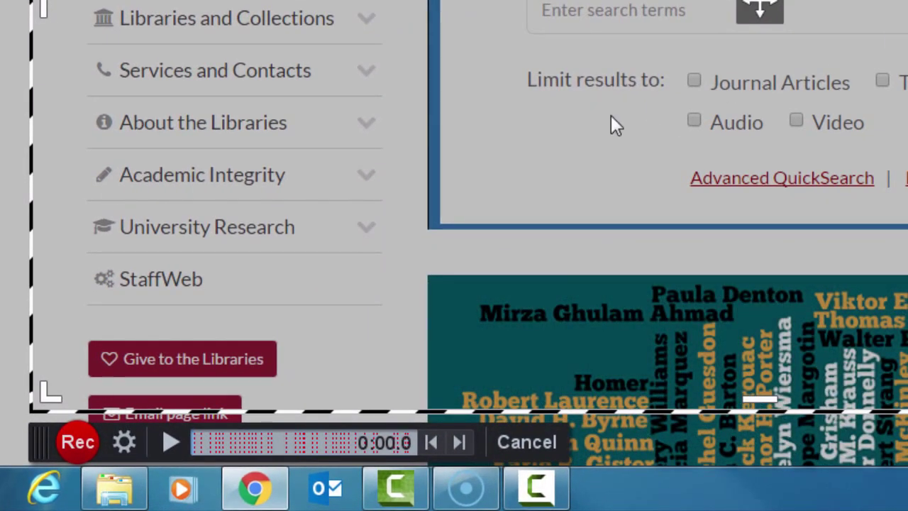
{"action": "left_click", "coordinate": [129, 443]}
{"action": "left_click", "coordinate": [414, 297]}
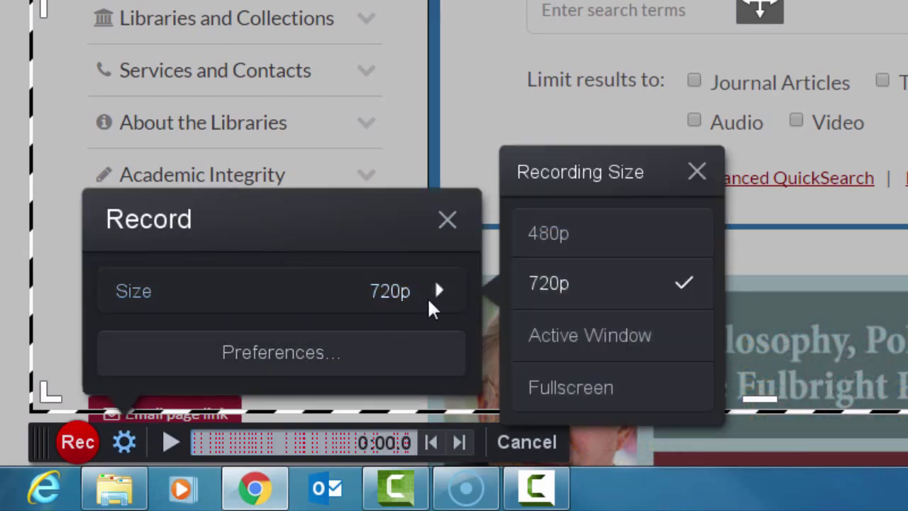
{"action": "left_click", "coordinate": [579, 387]}
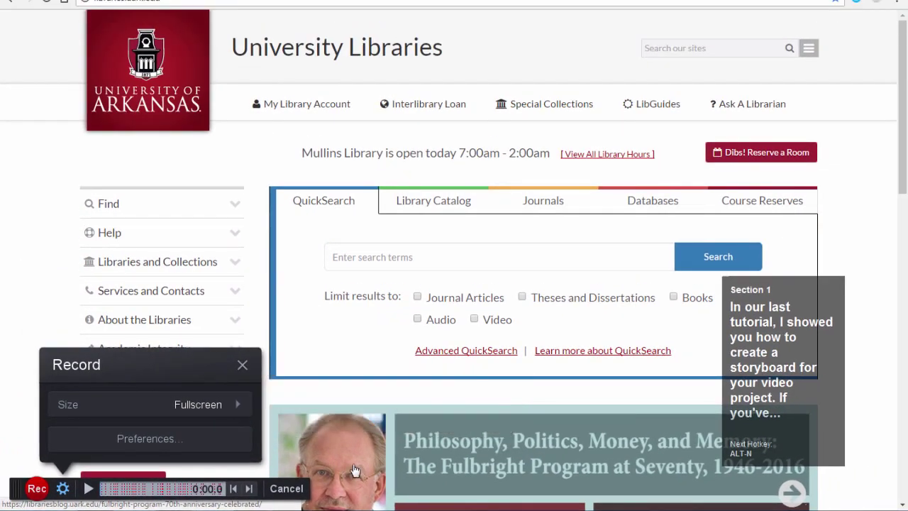
{"action": "left_click", "coordinate": [37, 488]}
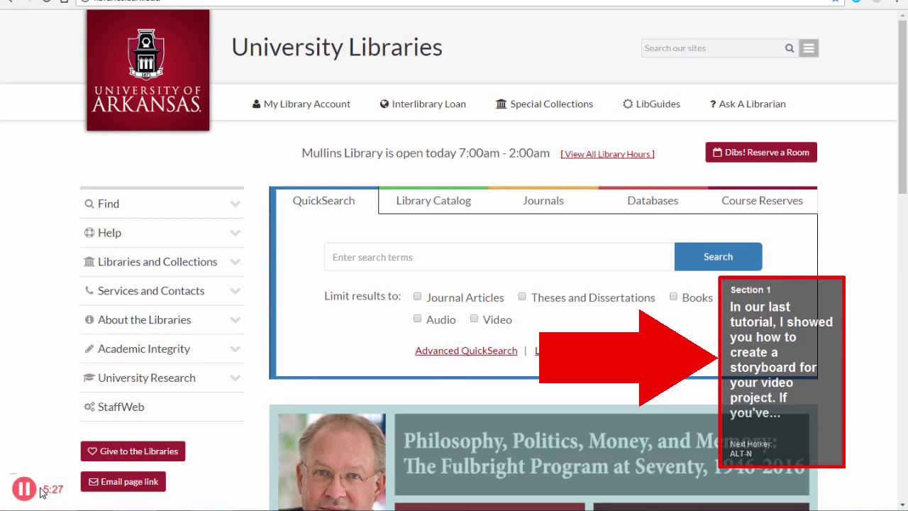
Search the library QuickSearch for 'active learning spaces' during the recording
{"action": "left_click", "coordinate": [356, 257]}
{"action": "type", "text": "active learning spaces"}
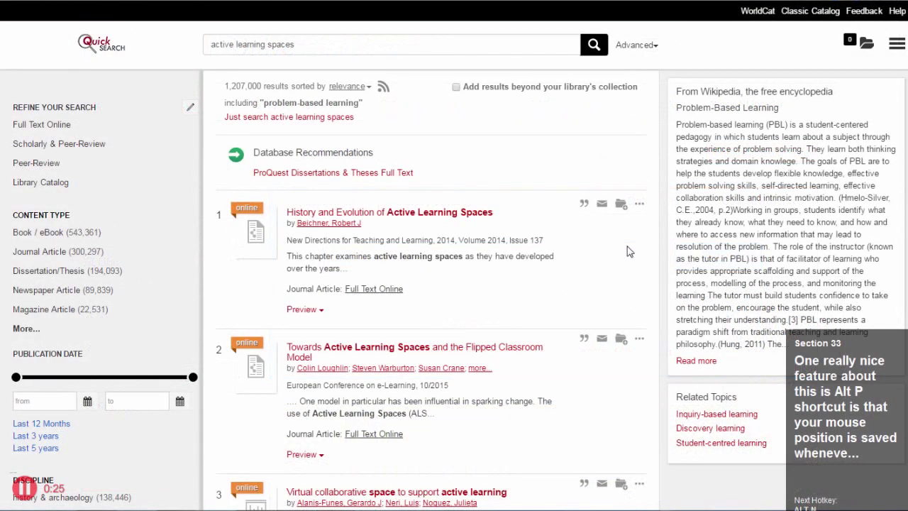
Pause and resume the recording, advance to the next script section, then pause again
{"action": "key", "text": "alt+p"}
{"action": "key", "text": "alt+p"}
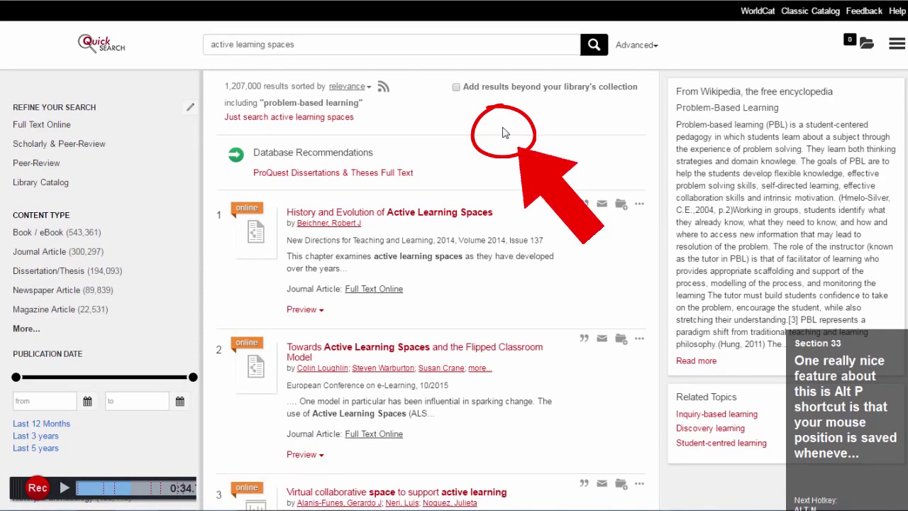
{"action": "key", "text": "alt+p"}
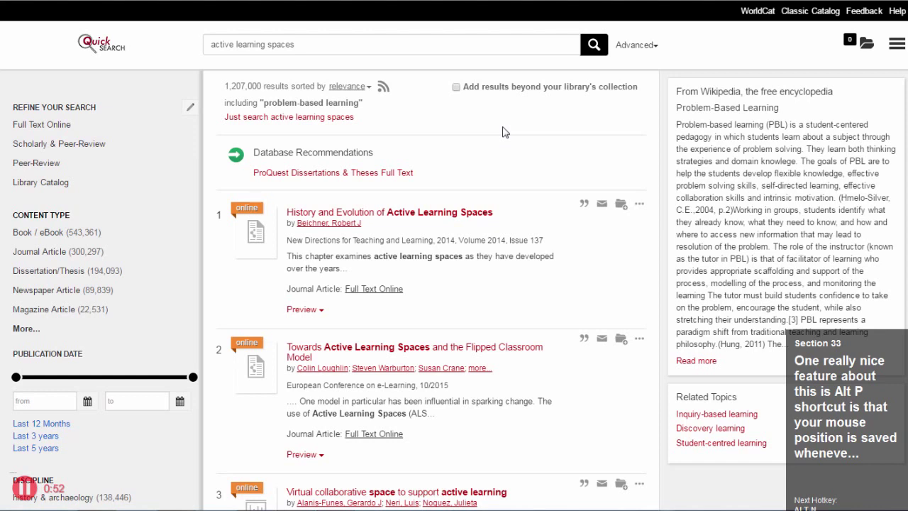
{"action": "key", "text": "alt+n"}
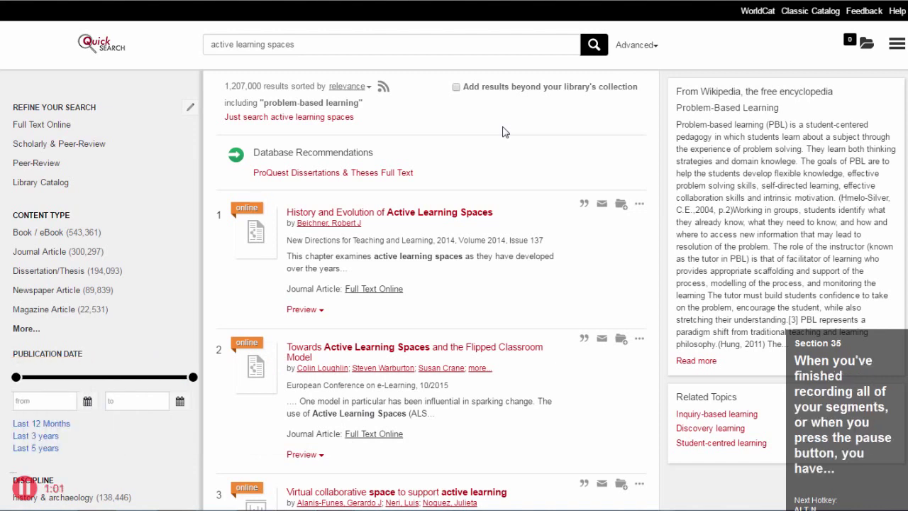
{"action": "key", "text": "alt+p"}
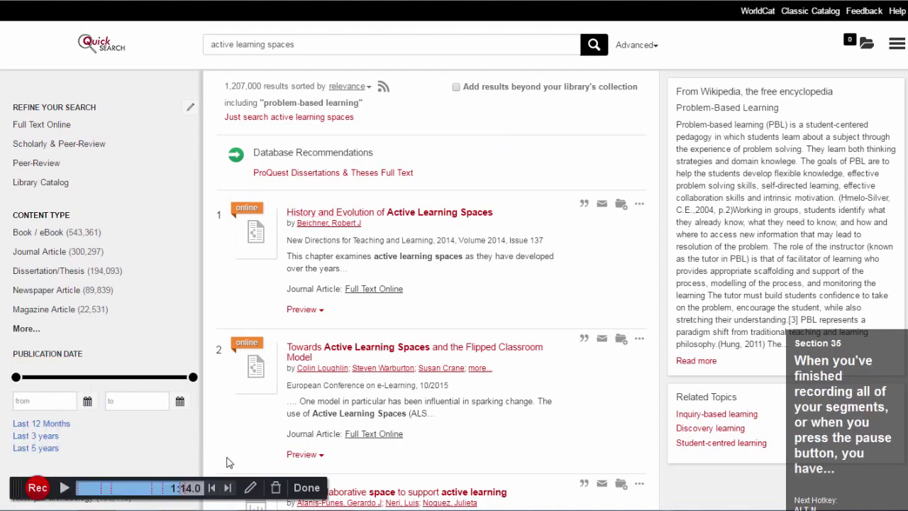
Review the pause points back to the start of section 34, then finish the recording
{"action": "left_click", "coordinate": [210, 489]}
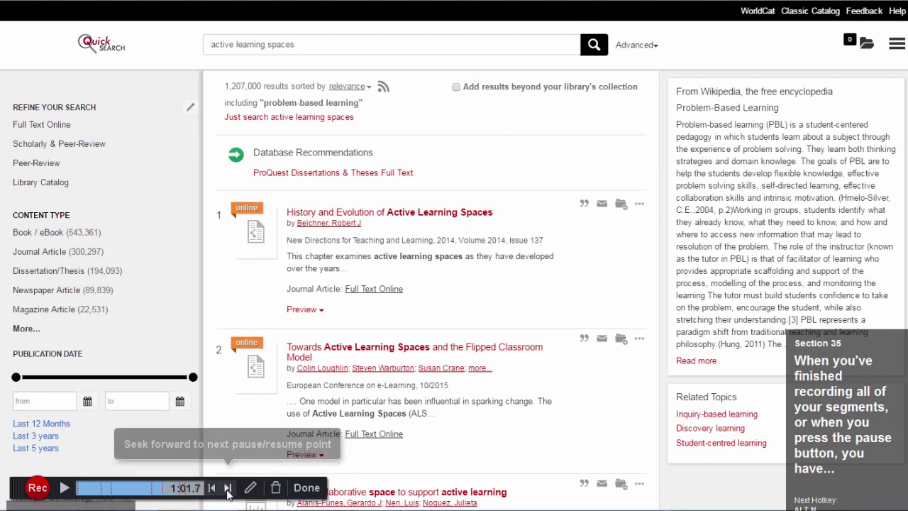
{"action": "left_click", "coordinate": [227, 491]}
{"action": "left_click", "coordinate": [212, 489]}
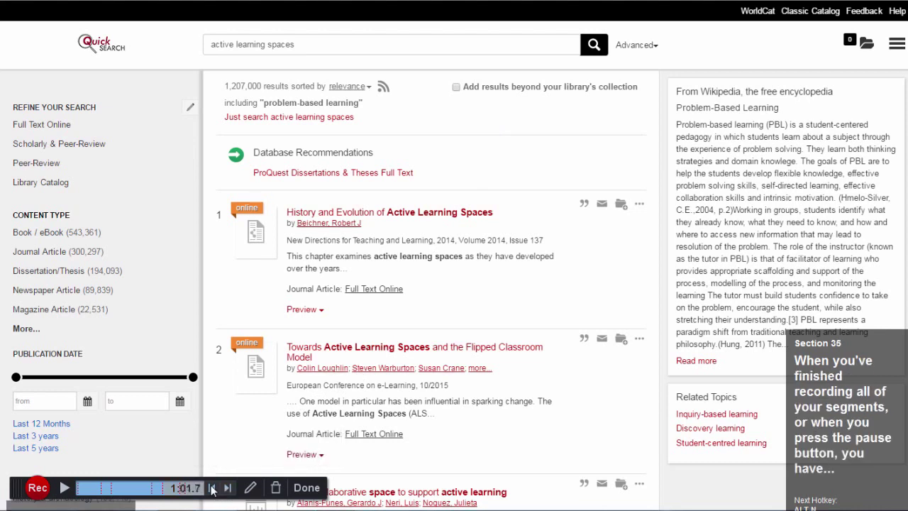
{"action": "left_click", "coordinate": [211, 489]}
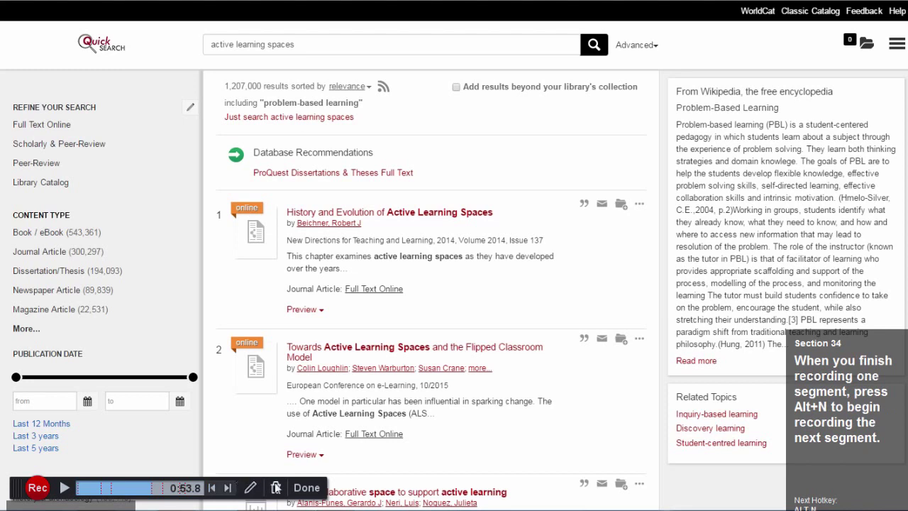
{"action": "left_click", "coordinate": [306, 489]}
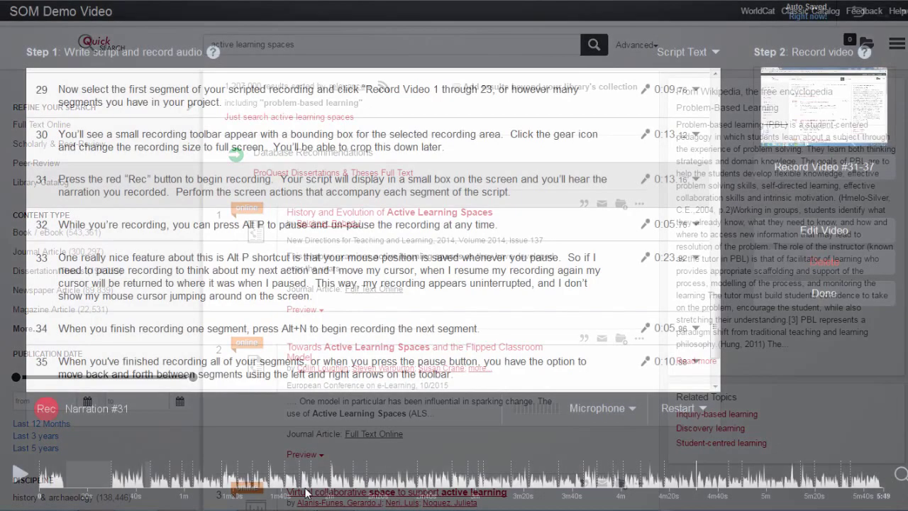